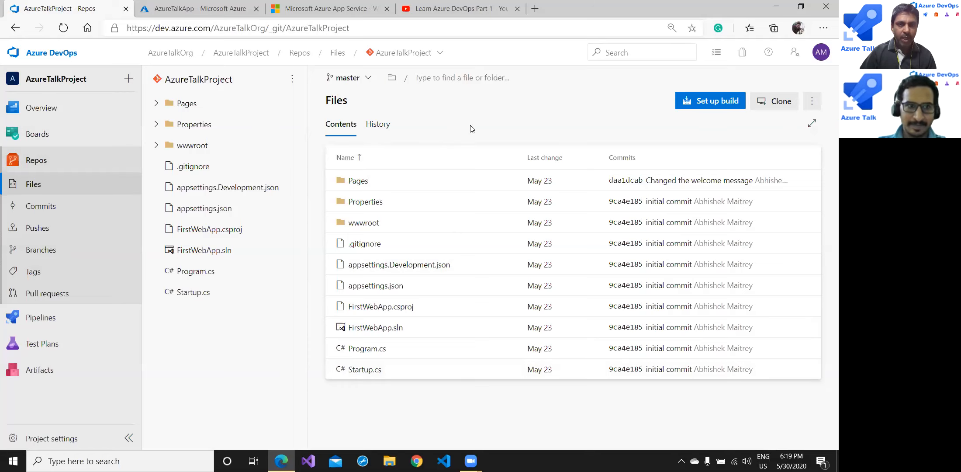
Step: Start a new pipeline with the classic editor, using the AzureTalkProject repository in Azure Repos Git and its master branch as source
click(442, 9)
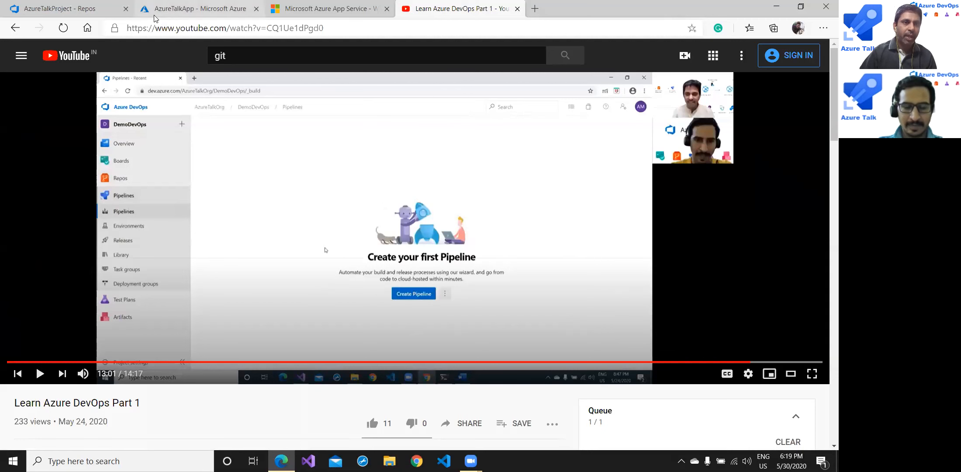
click(75, 8)
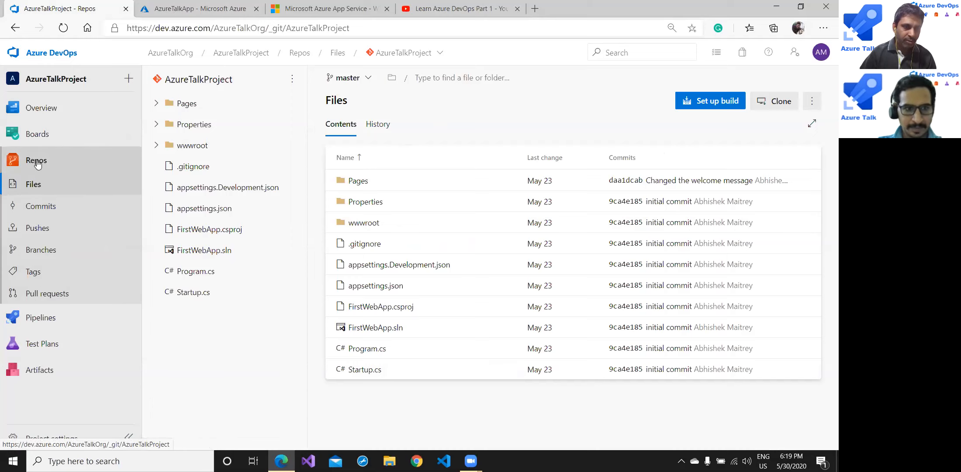
click(49, 321)
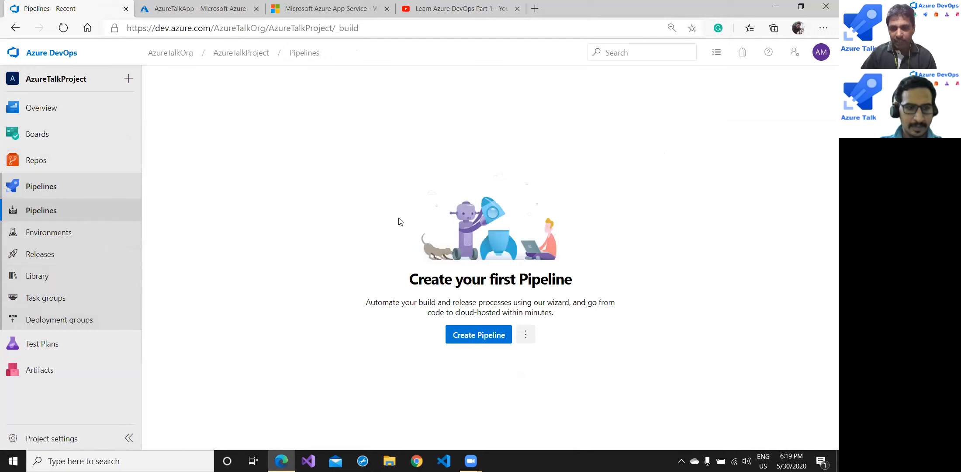
click(481, 339)
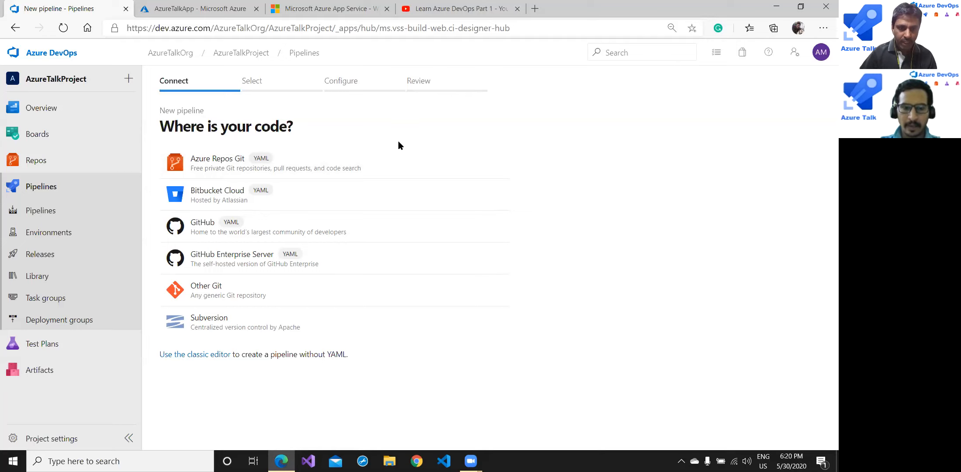
click(202, 358)
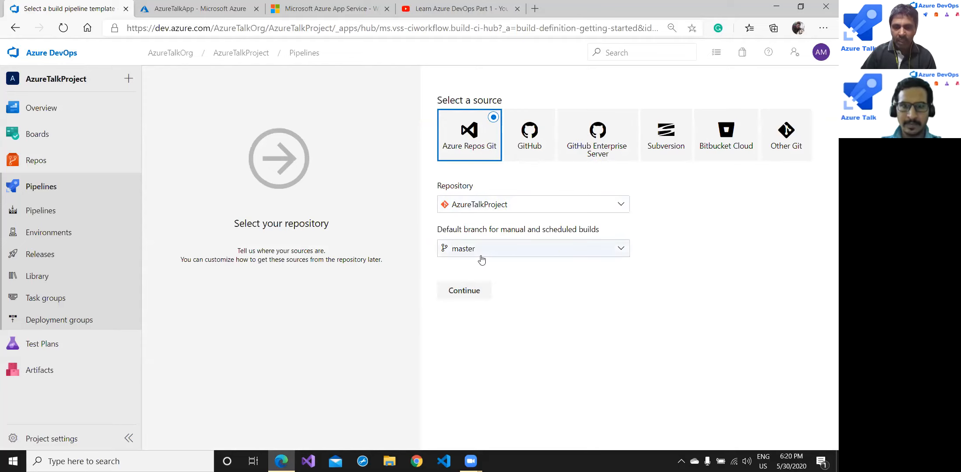
click(472, 291)
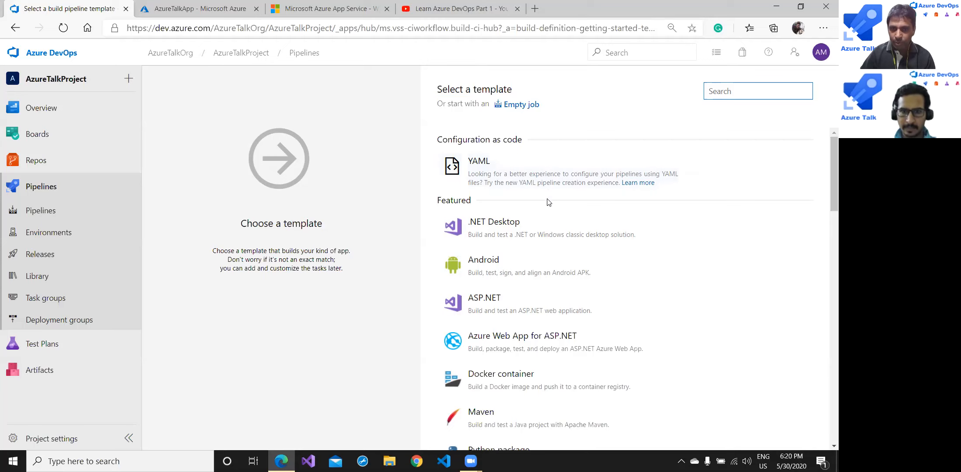
Step: Apply the ASP.NET Core template to the new build pipeline
scroll(548, 201, down, 1)
scroll(549, 202, down, 4)
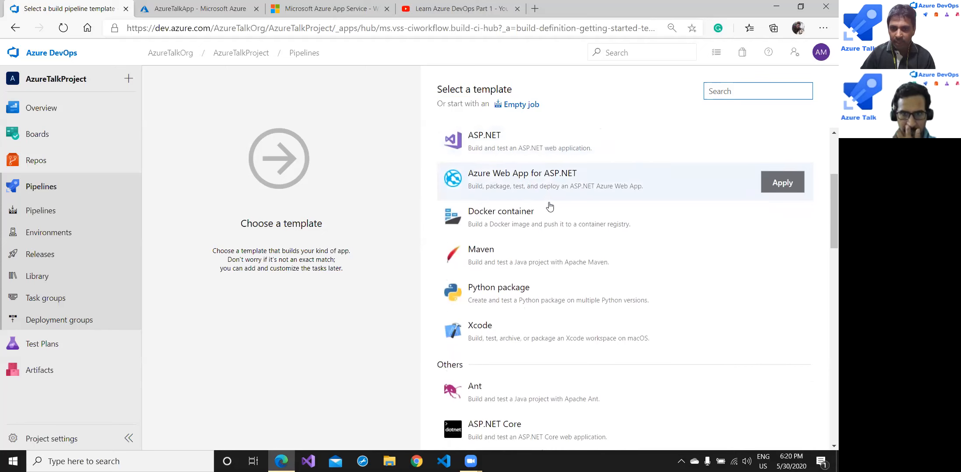
scroll(550, 206, down, 3)
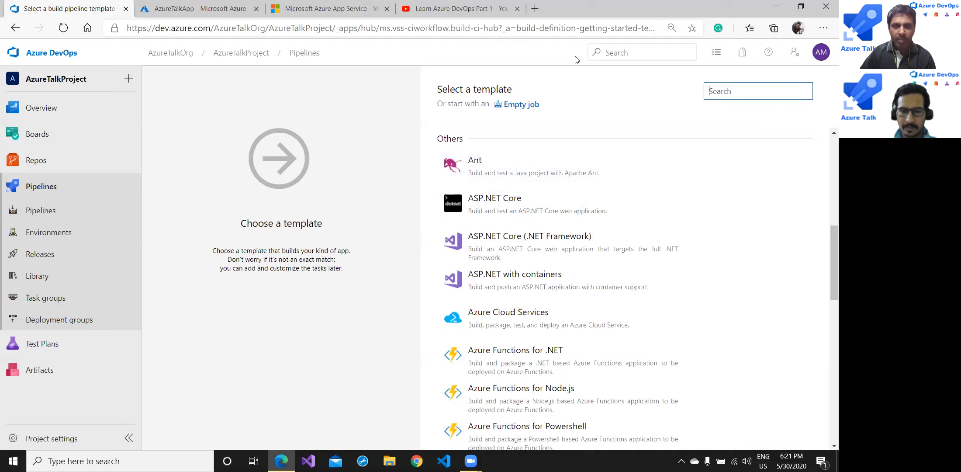
mouse_move(442, 180)
mouse_down()
mouse_move(439, 213)
mouse_move(630, 210)
mouse_move(649, 199)
mouse_up()
drag(604, 171, 443, 177)
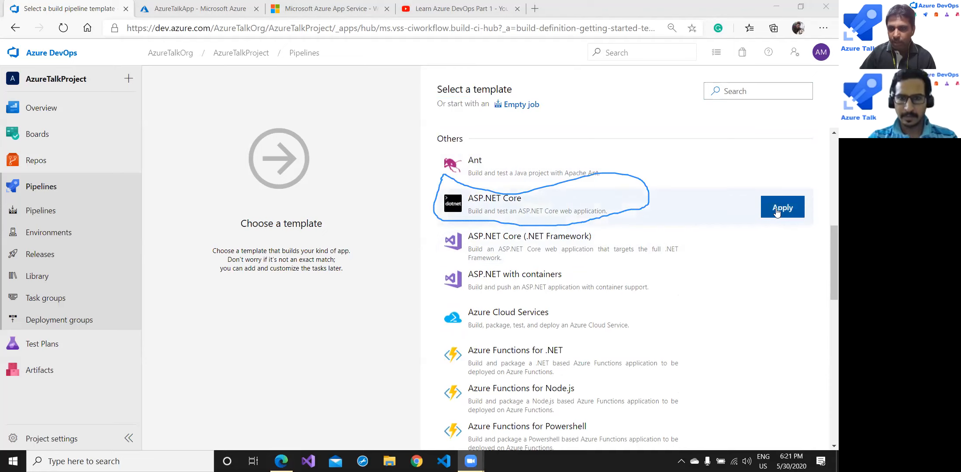
click(776, 212)
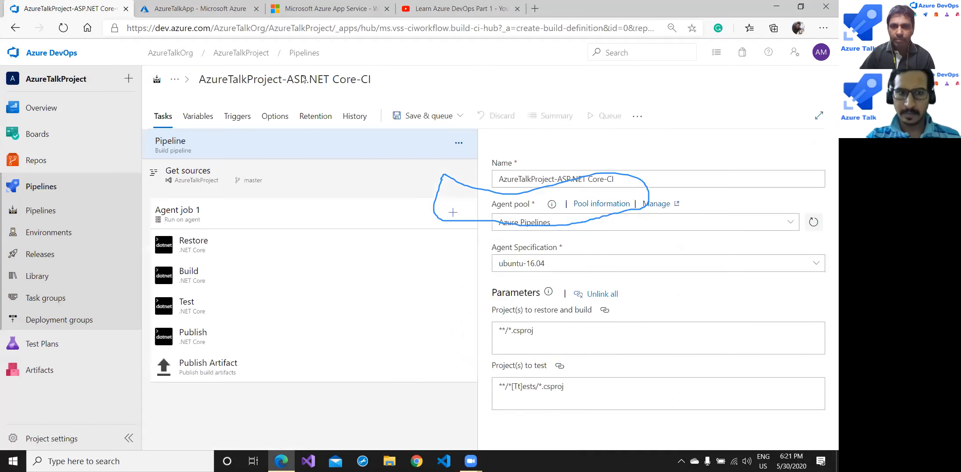
click(506, 192)
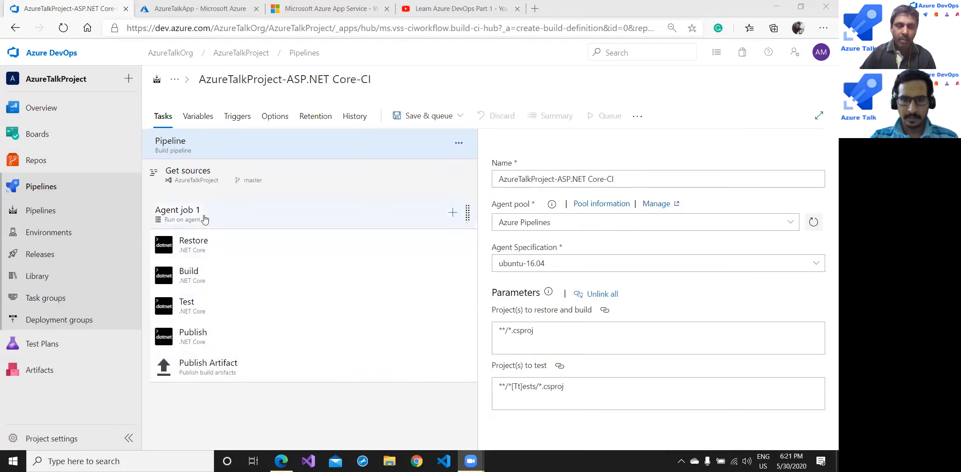
Step: Open the pipeline's general settings and choose the hosted Azure Pipelines agent pool
click(170, 145)
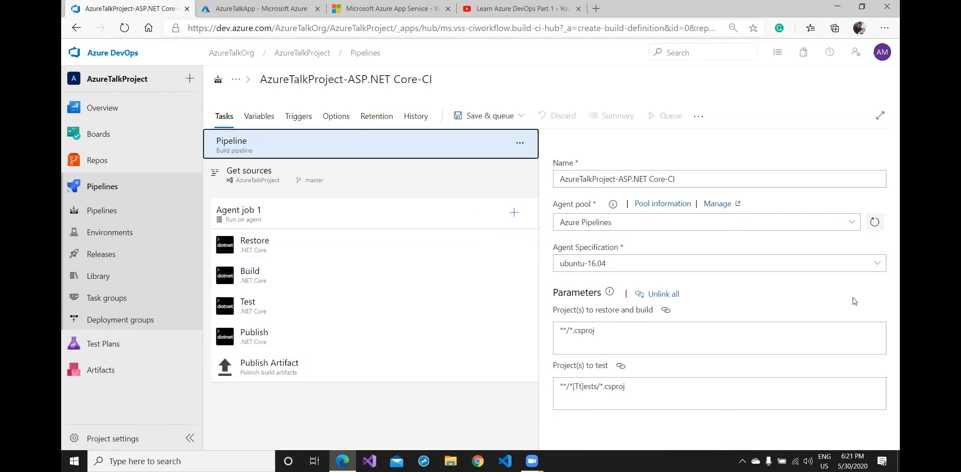
triple_click(603, 178)
click(662, 152)
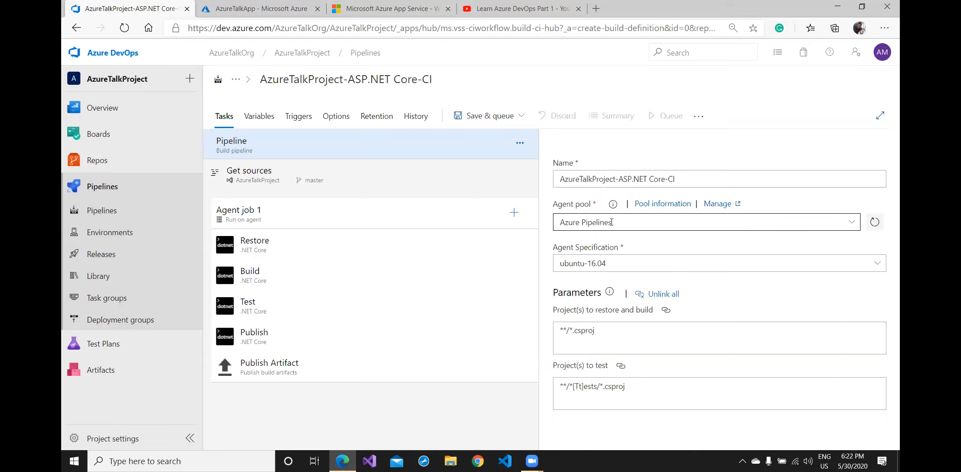
click(851, 222)
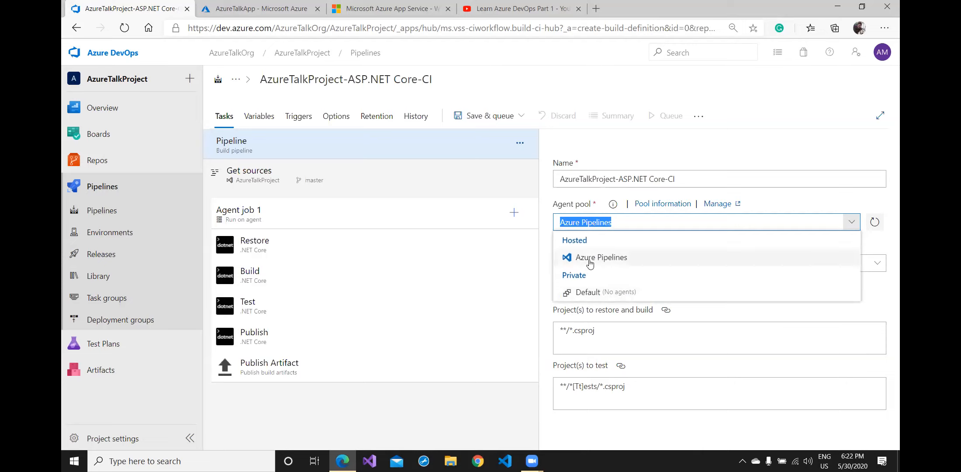
click(621, 222)
click(601, 258)
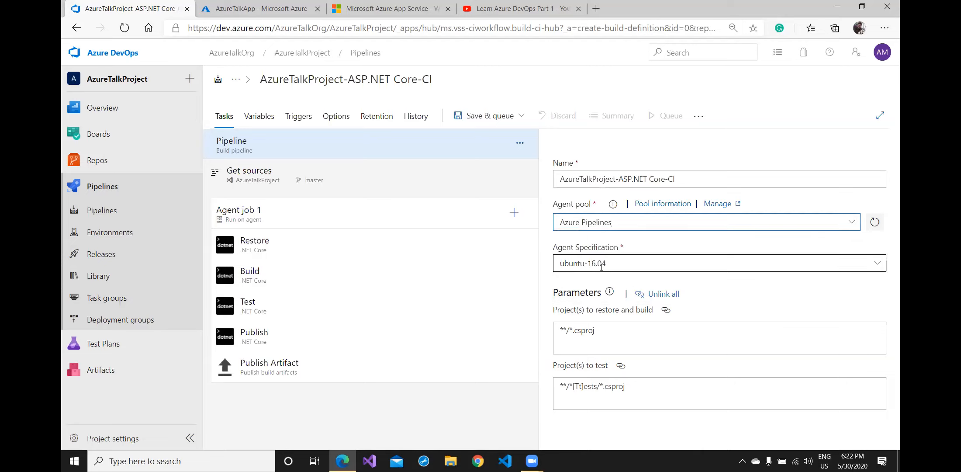
Step: Review the available agent specifications and the project path parameters for restore, build and test
click(588, 263)
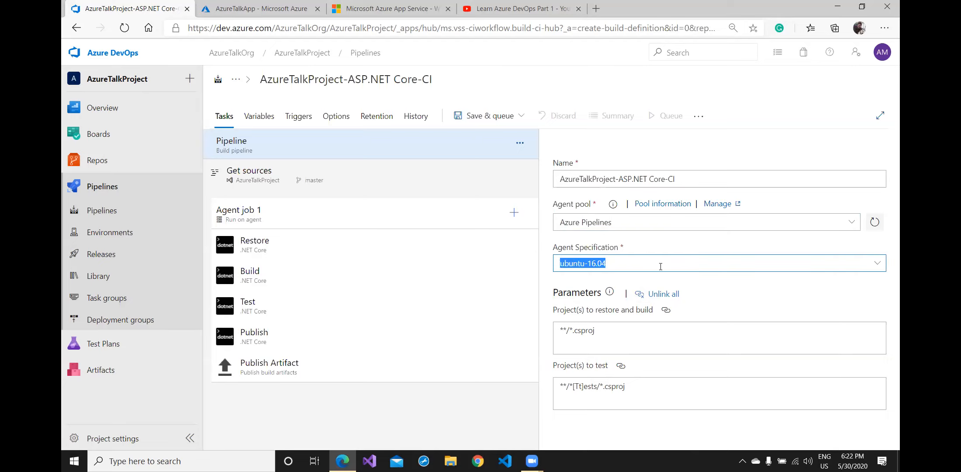
click(680, 256)
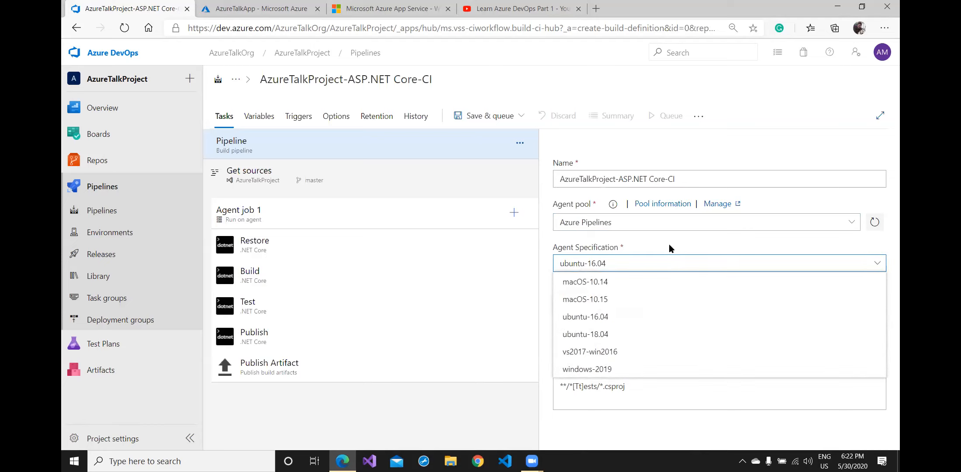
click(543, 245)
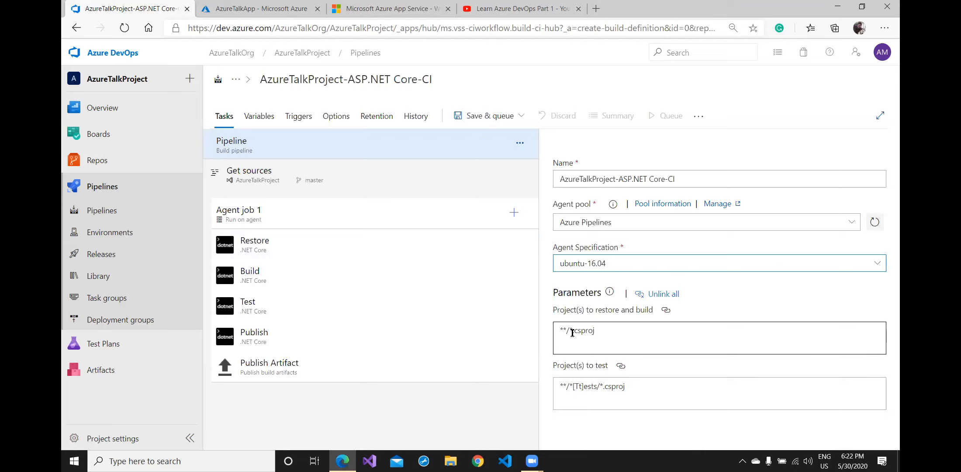
drag(573, 332, 621, 379)
click(612, 403)
click(612, 331)
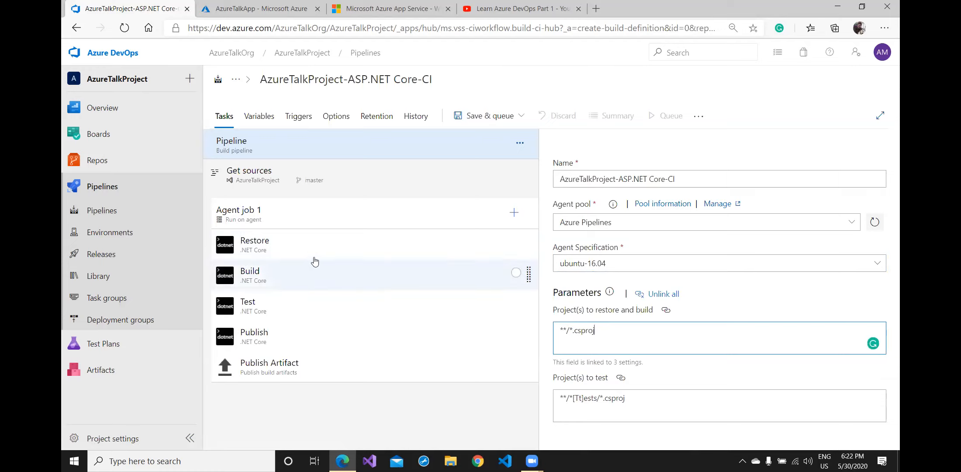
Step: Set the Restore task's version to 1.*
click(272, 248)
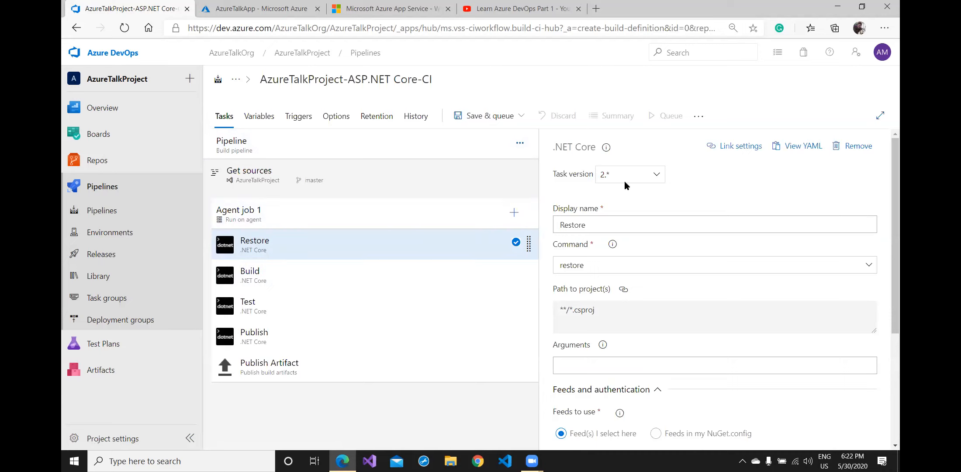
click(652, 176)
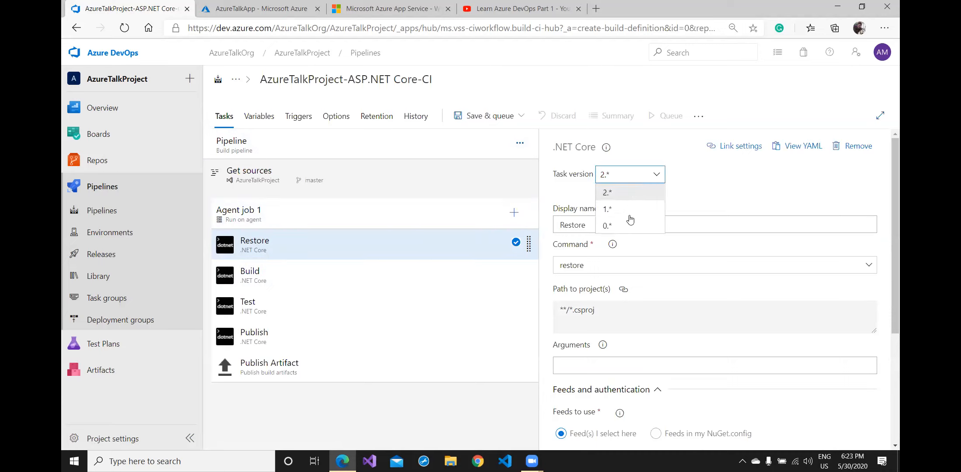
click(690, 203)
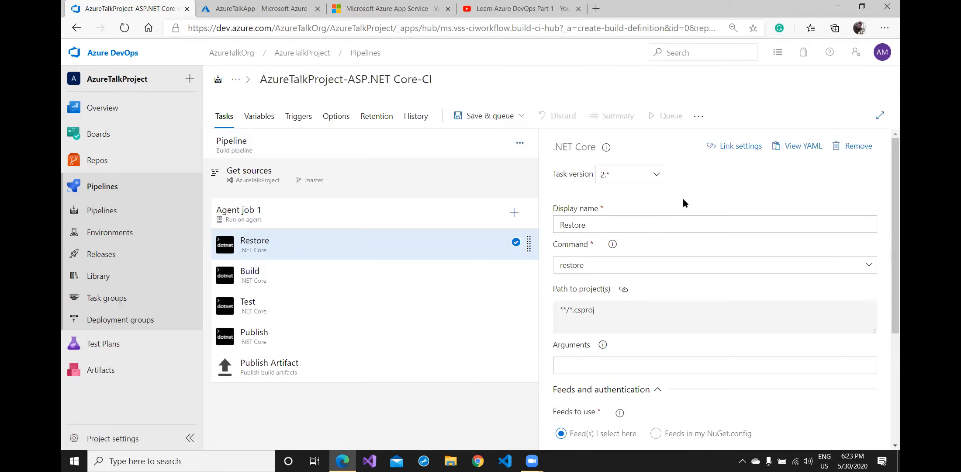
click(652, 174)
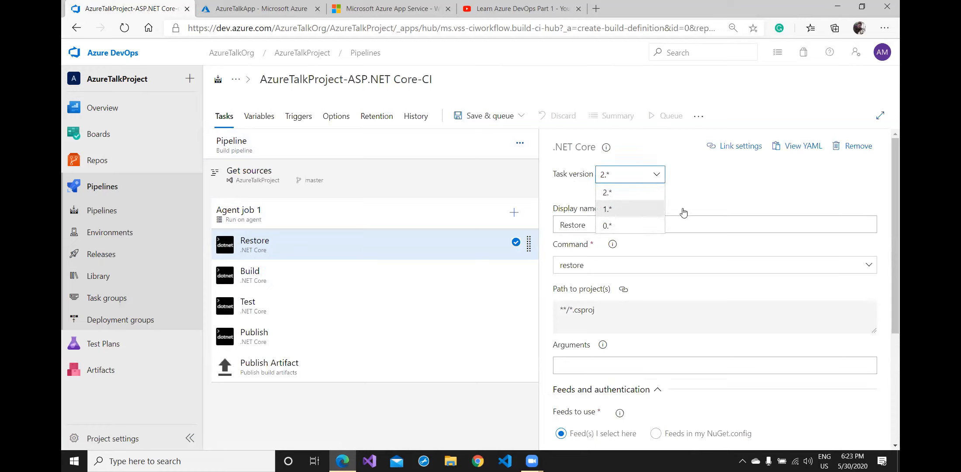
click(650, 210)
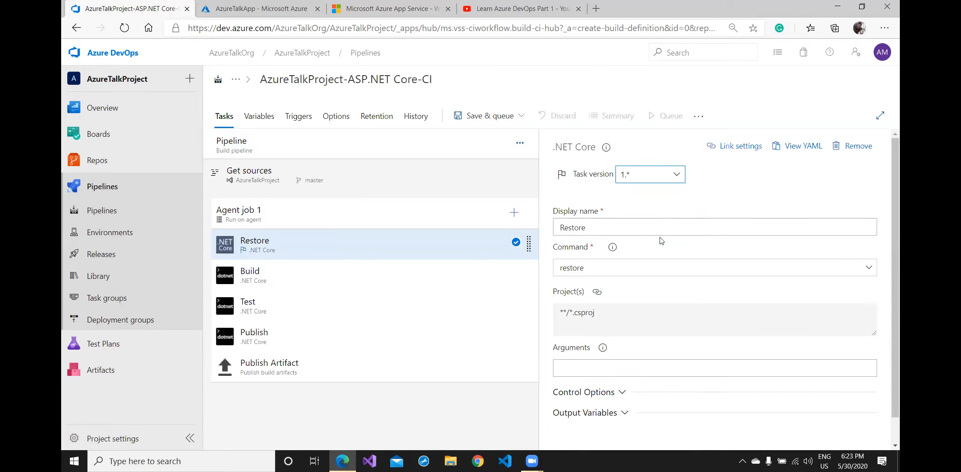
Step: Review the Restore task's available commands and the settings of the Build and Test tasks
click(606, 227)
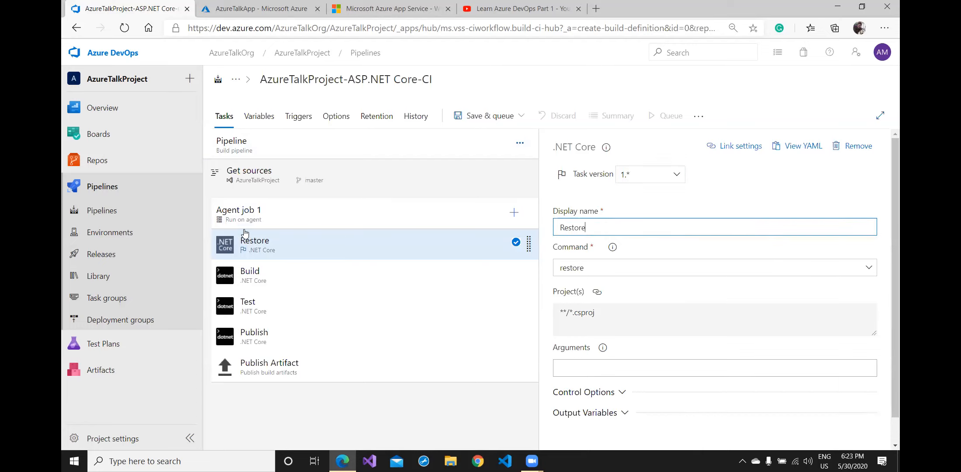
click(627, 266)
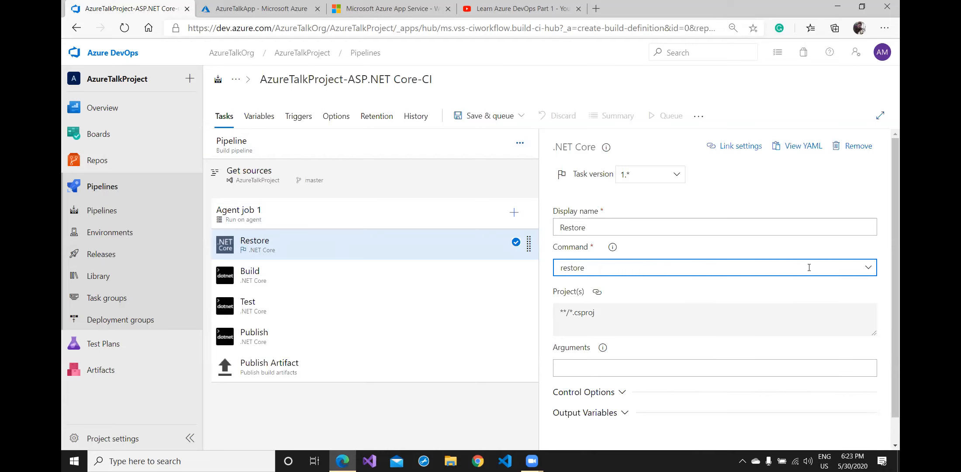
click(867, 270)
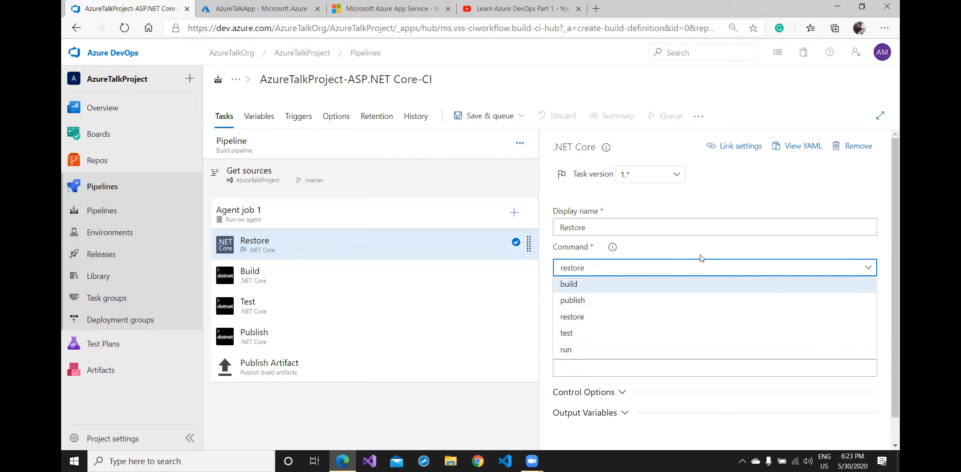
click(714, 247)
scroll(663, 318, down, 1)
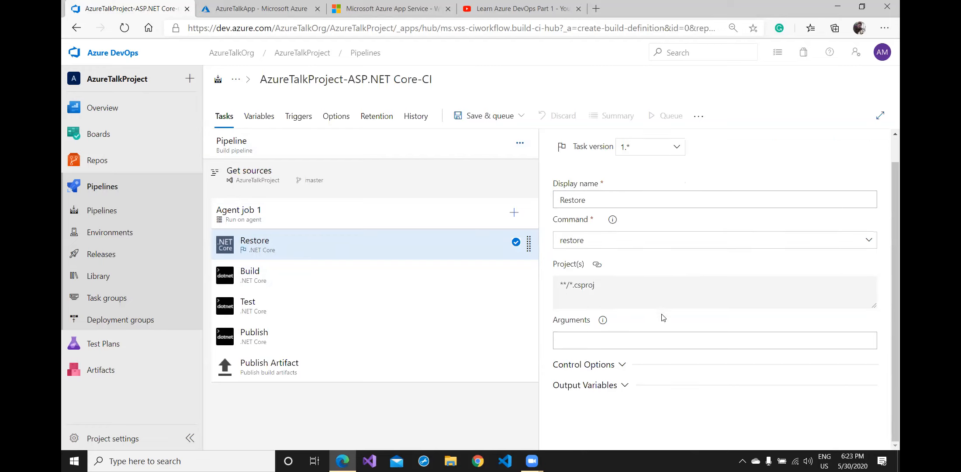
click(269, 280)
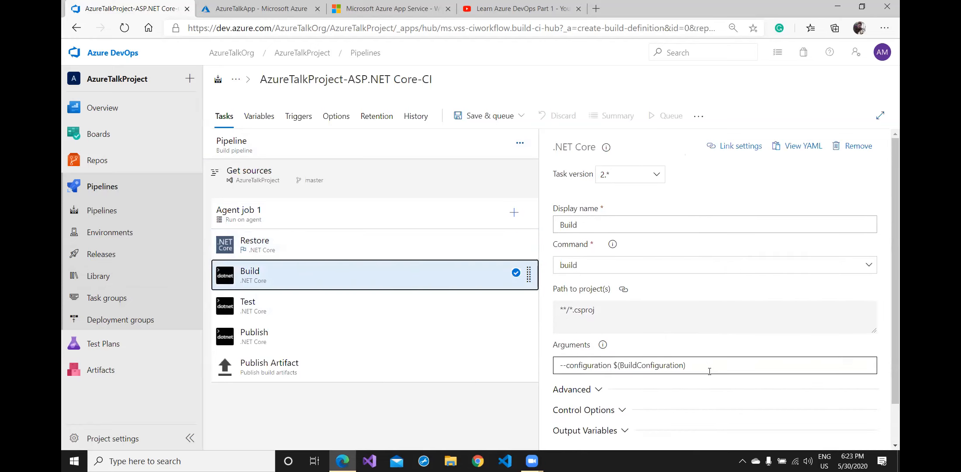
click(286, 309)
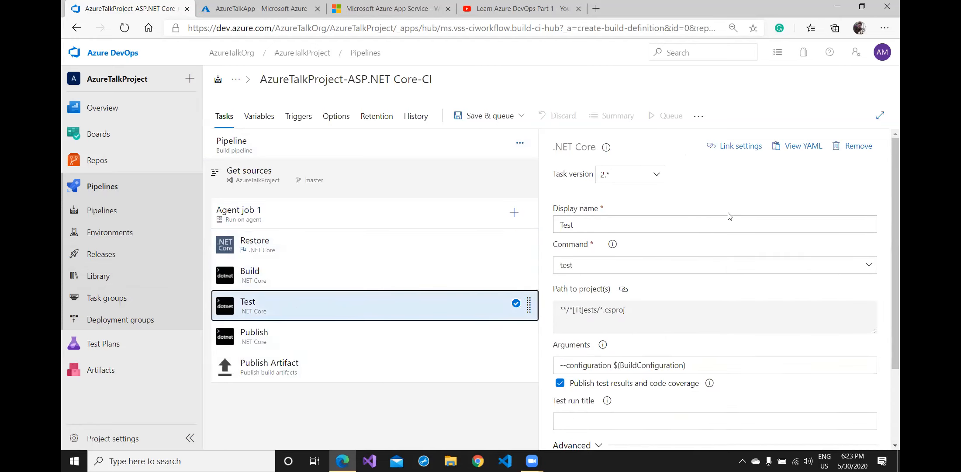
Step: Examine the Publish task's arguments, including the artifact staging directory output, and open the pipeline variables
click(314, 343)
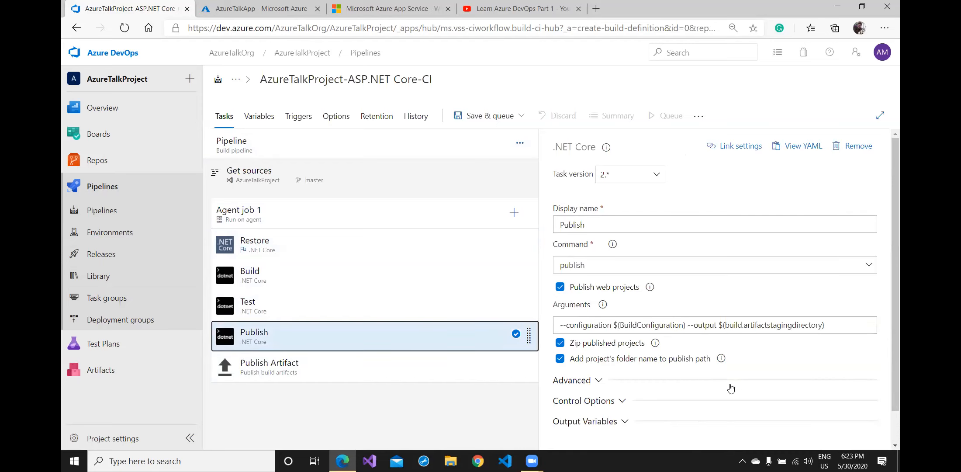
drag(845, 327, 526, 319)
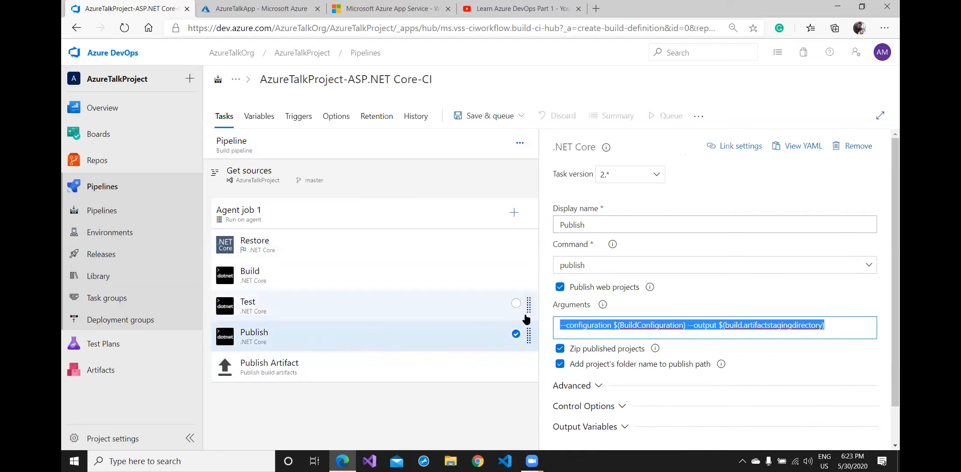
click(813, 290)
drag(720, 324, 832, 323)
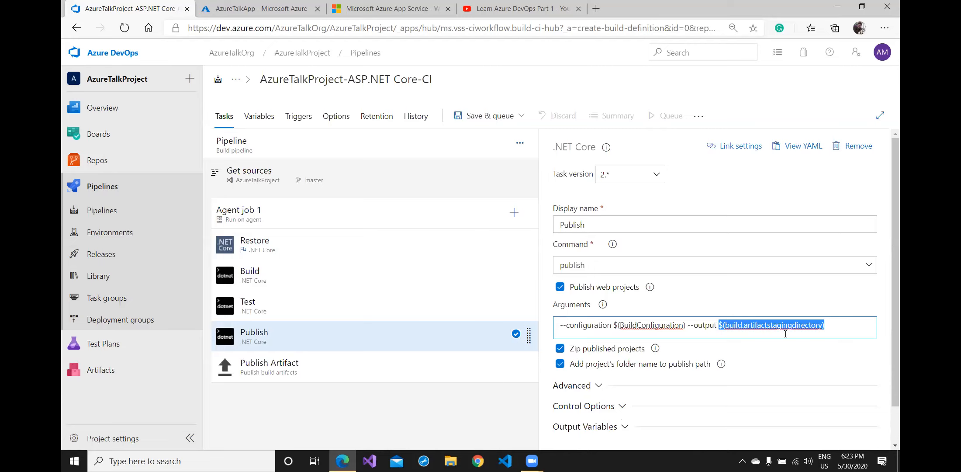
click(792, 300)
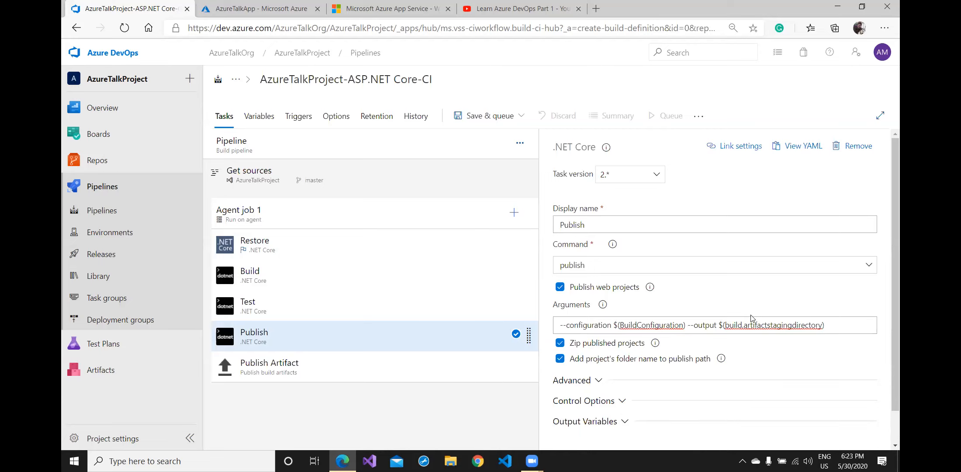
click(261, 121)
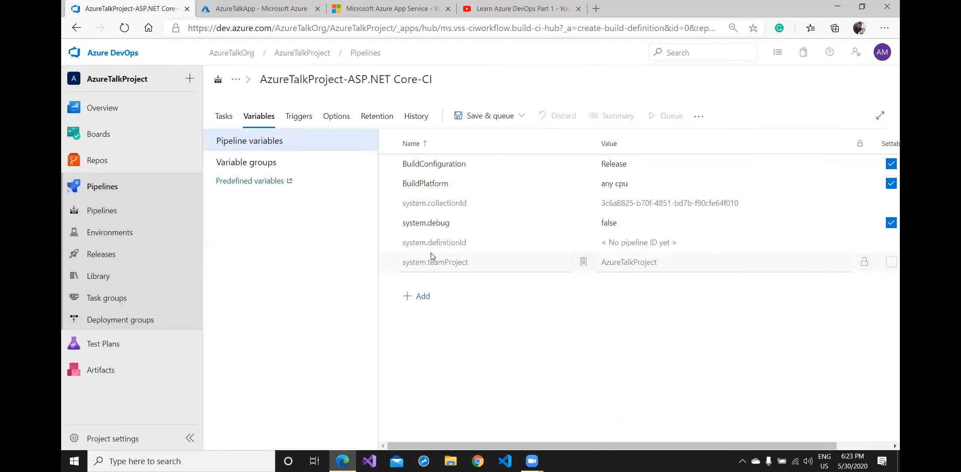
Step: Review the Publish Artifact task's path to publish, artifact name and publish location
click(224, 117)
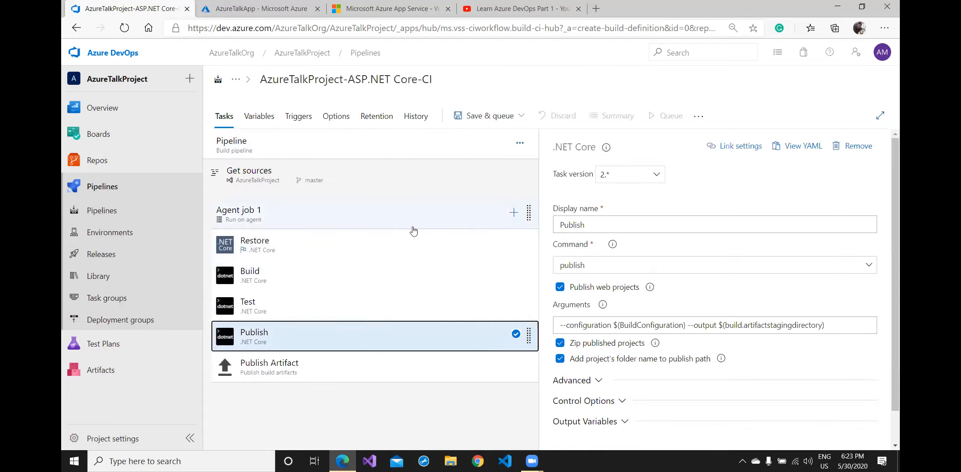
click(284, 367)
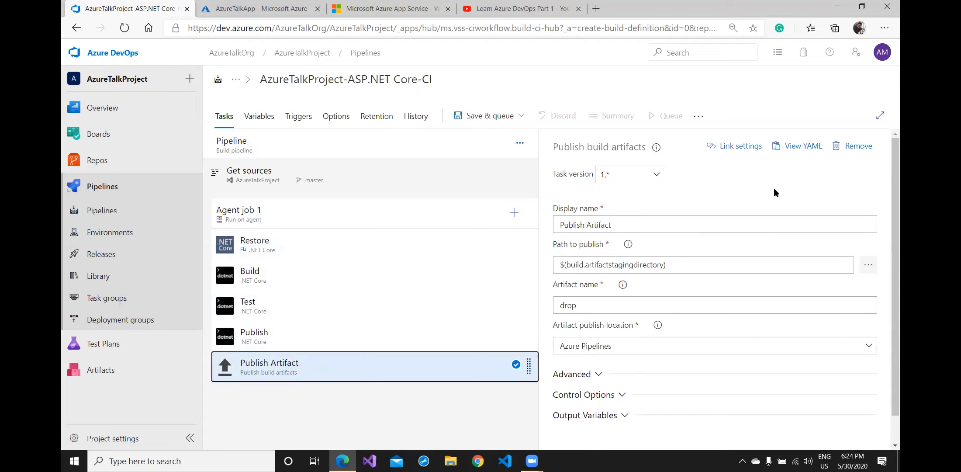
click(589, 305)
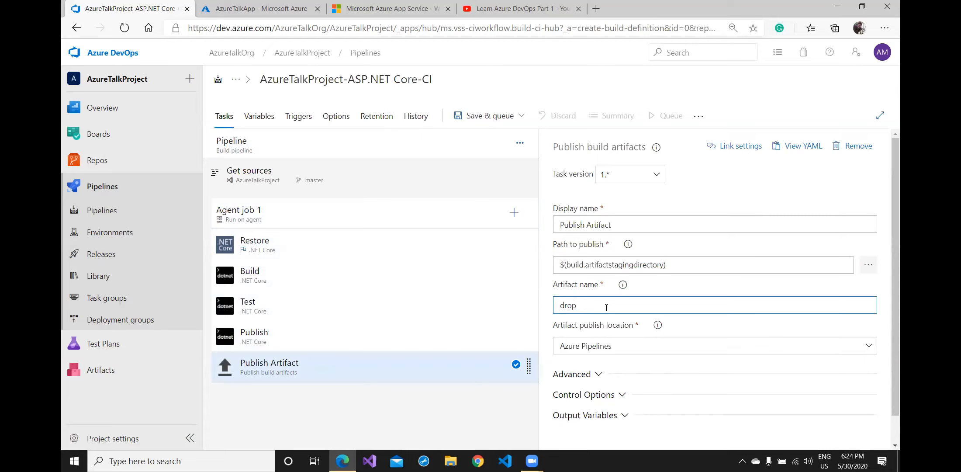
double_click(613, 307)
click(716, 293)
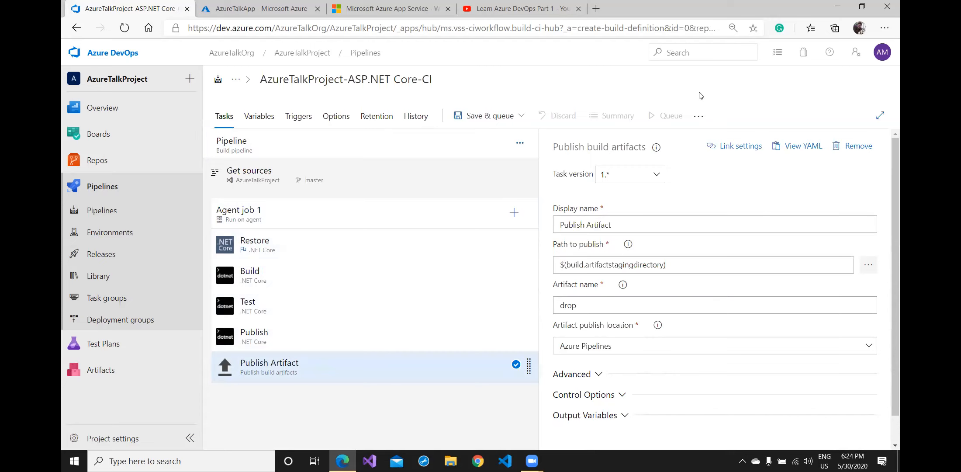
Step: Check the pipeline variables and enable the continuous integration trigger for the AzureTalkProject repository
click(263, 118)
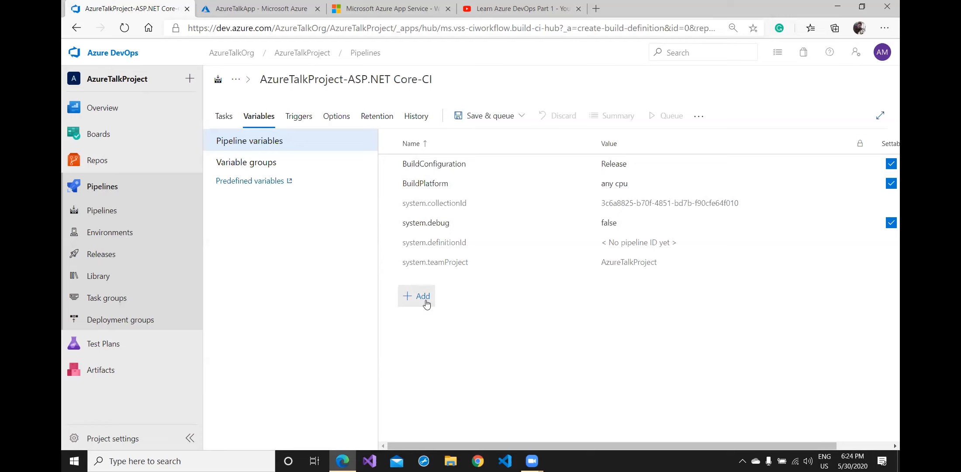
click(307, 120)
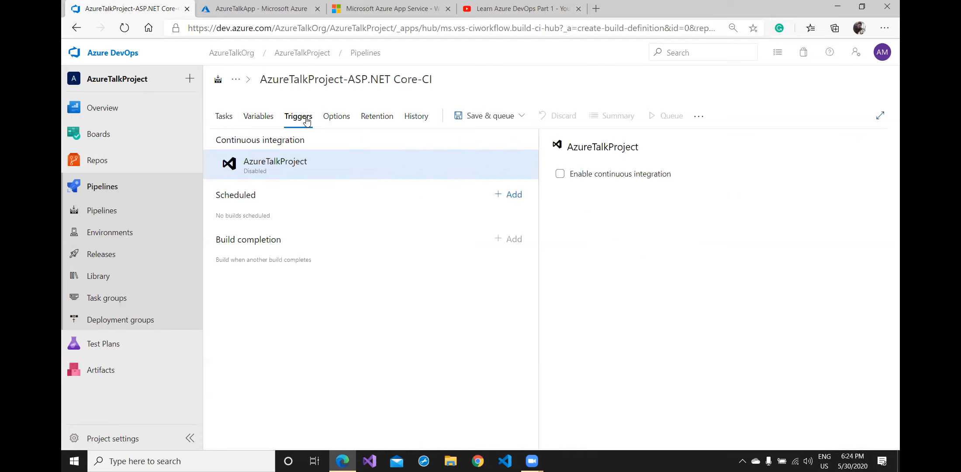
click(561, 175)
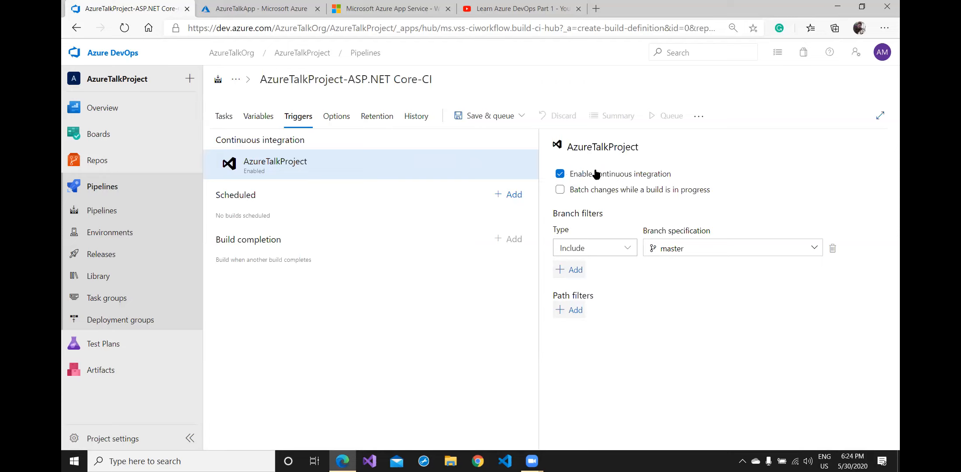
Step: Review the pipeline's build properties and job options, along with its retention and history pages
click(336, 116)
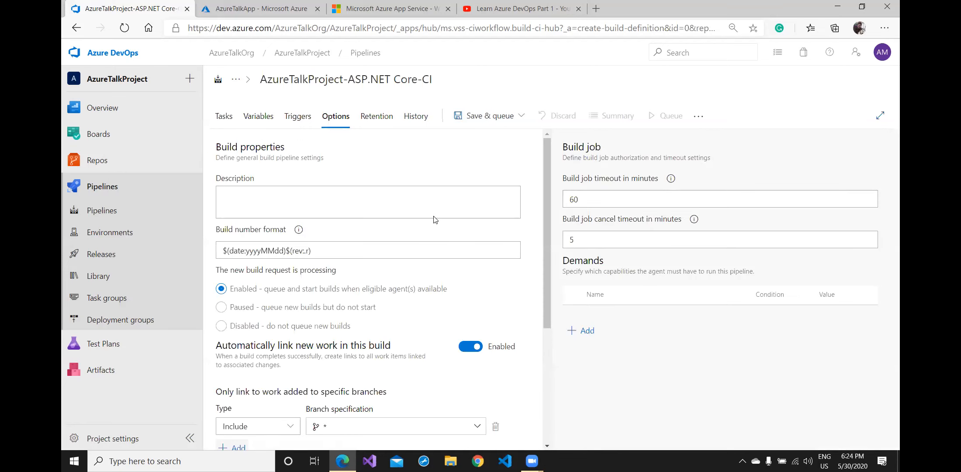
scroll(435, 221, down, 5)
scroll(427, 265, up, 5)
click(380, 117)
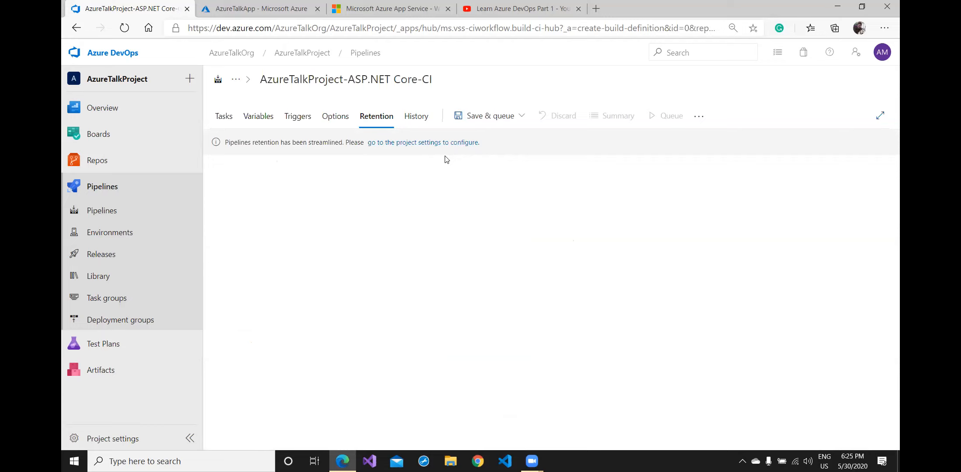
click(423, 119)
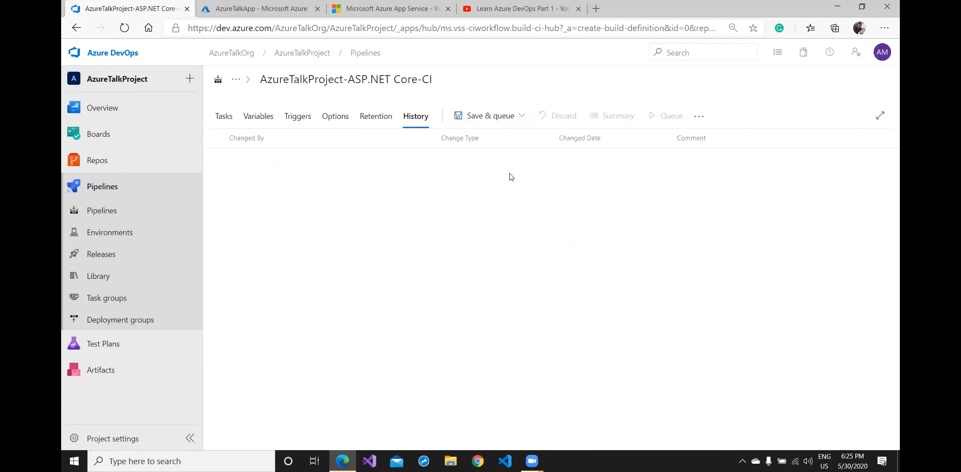
Step: Save and run the pipeline on the master branch with the save comment "Build"
click(500, 118)
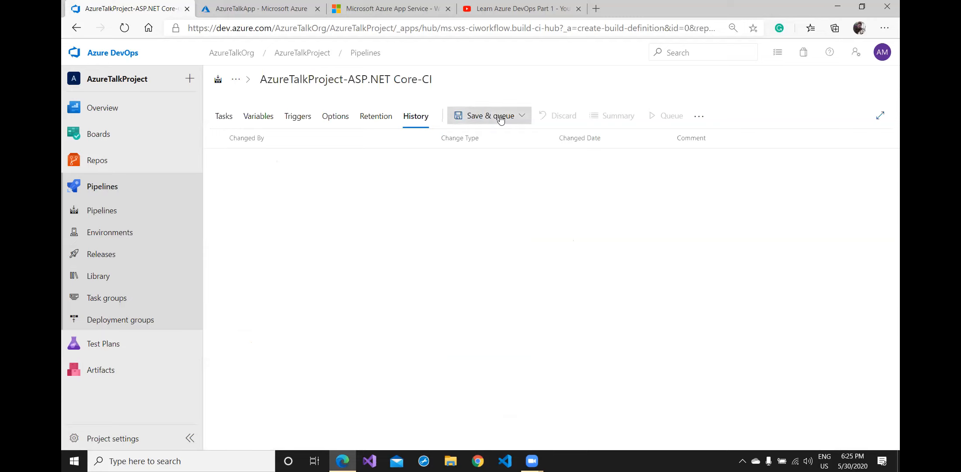
click(487, 139)
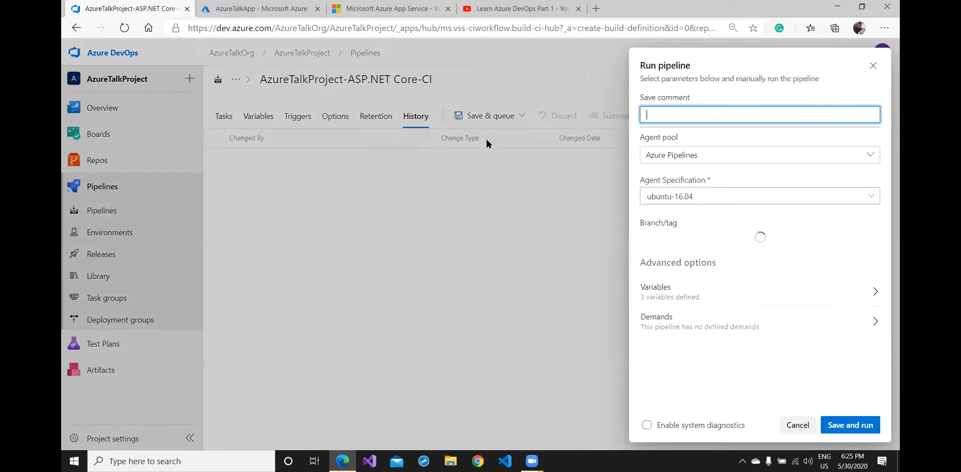
click(696, 109)
text(Build)
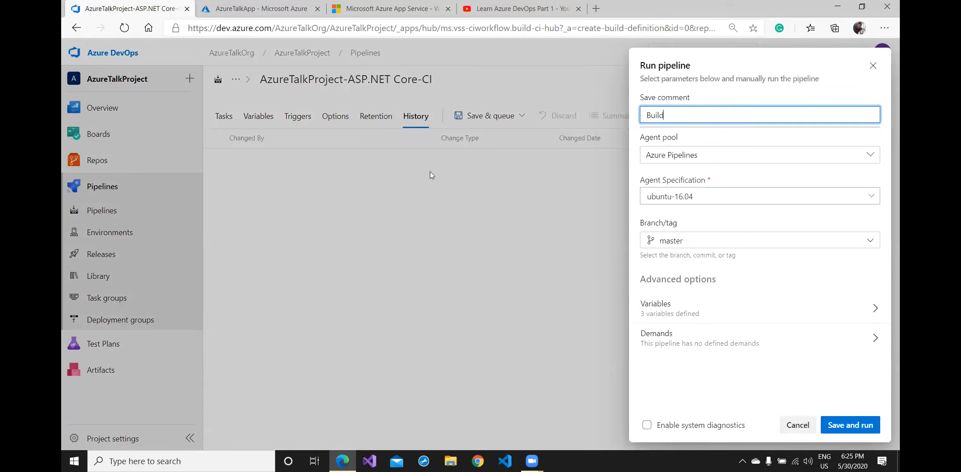
click(856, 427)
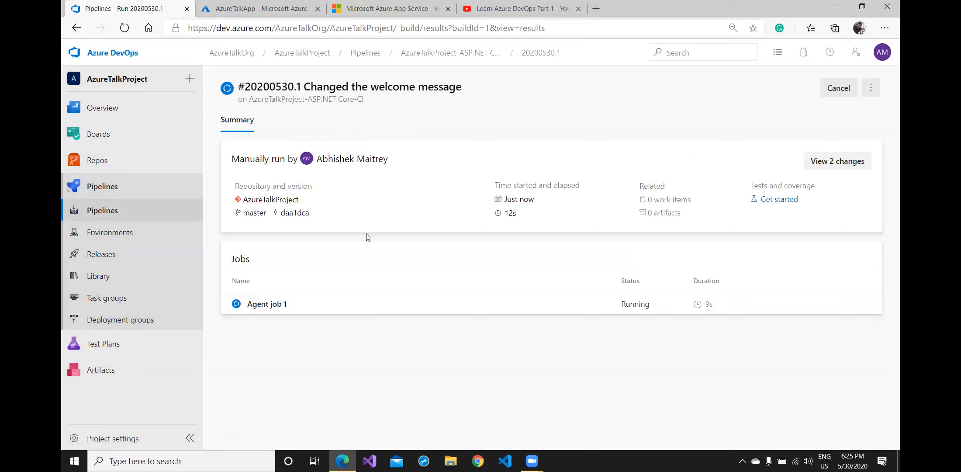
Step: Inspect the run's source repository files and the task-by-task log of Agent job 1
click(291, 205)
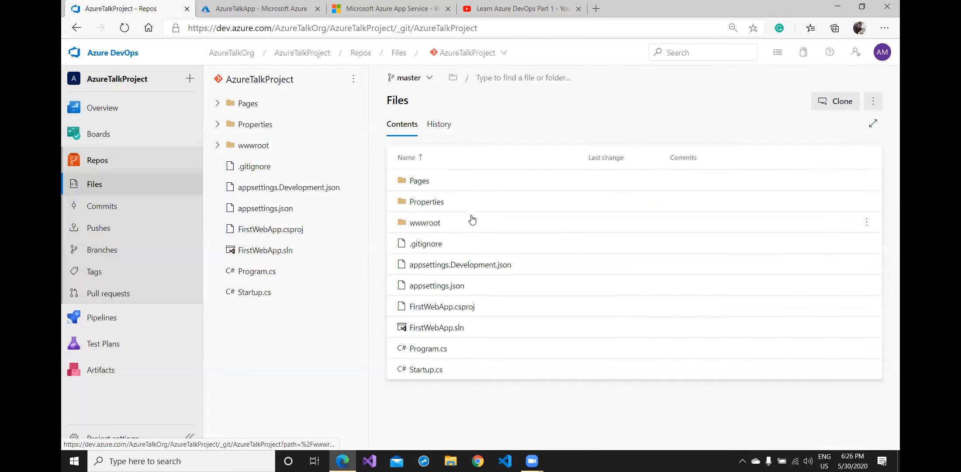
click(77, 29)
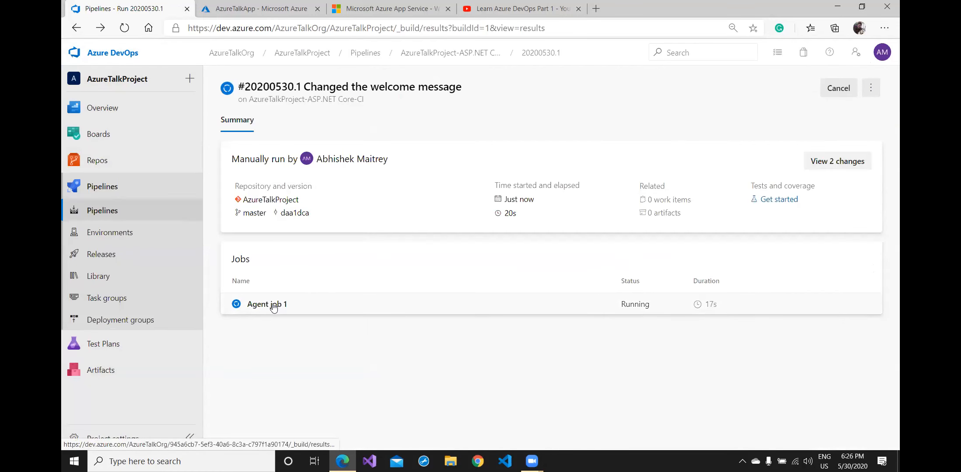
click(273, 305)
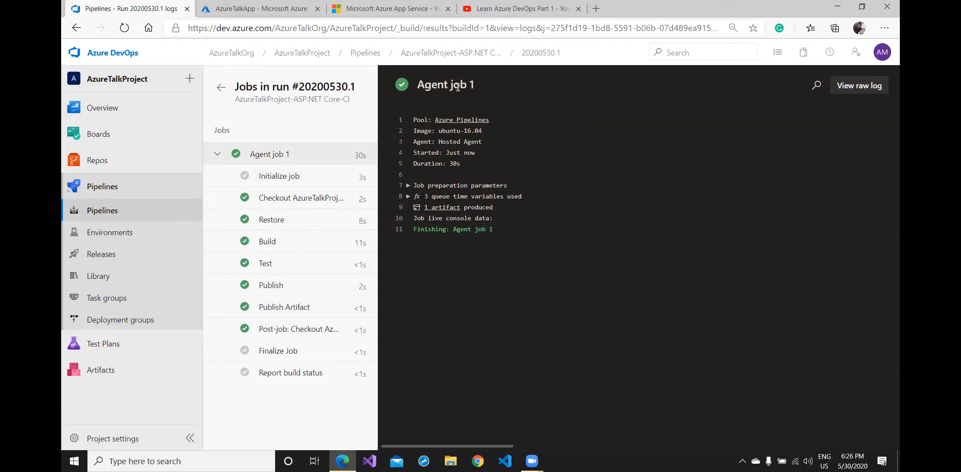
click(221, 87)
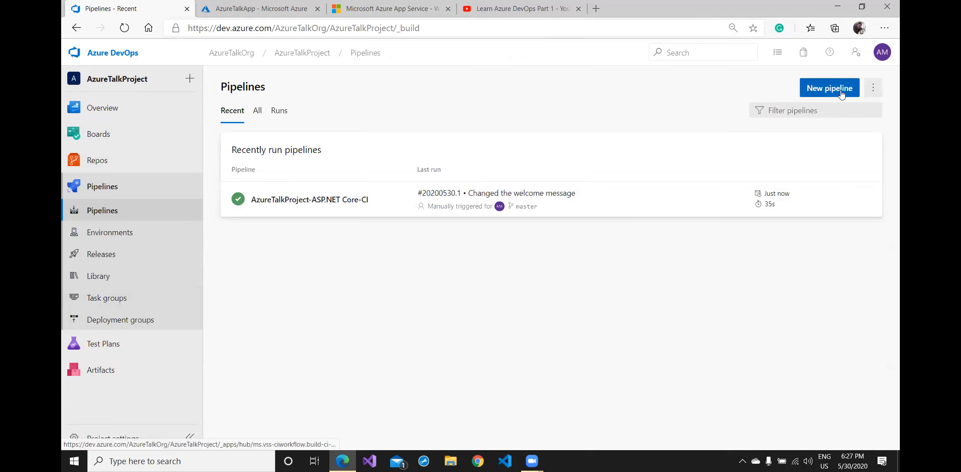
Step: Examine the AzureTalkProject-ASP.NET Core-CI pipeline's runs, branches and analytics
click(323, 201)
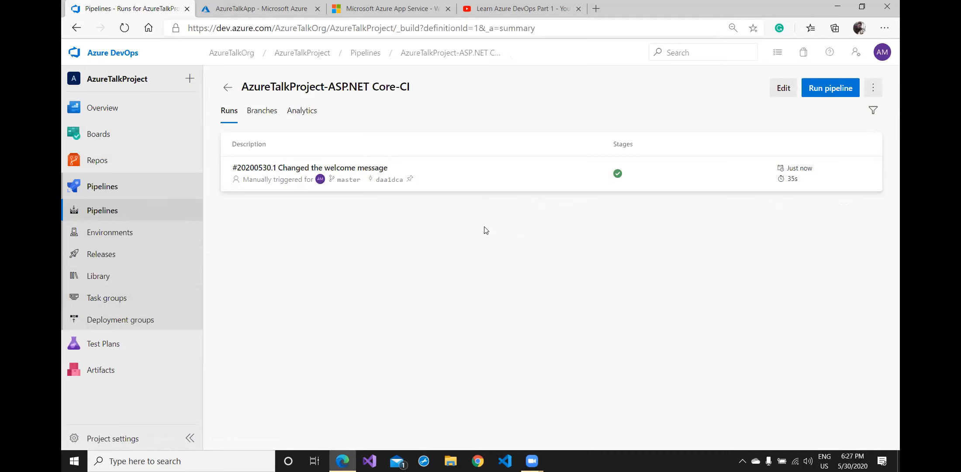
click(262, 110)
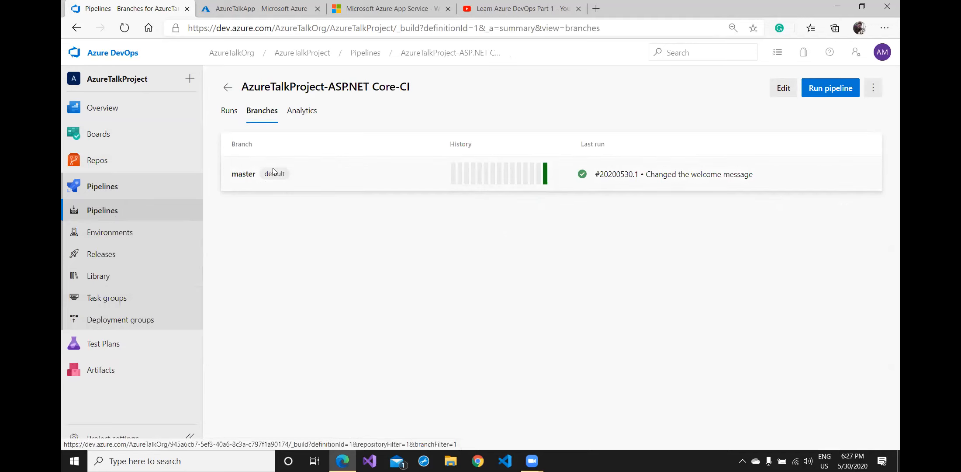
click(302, 111)
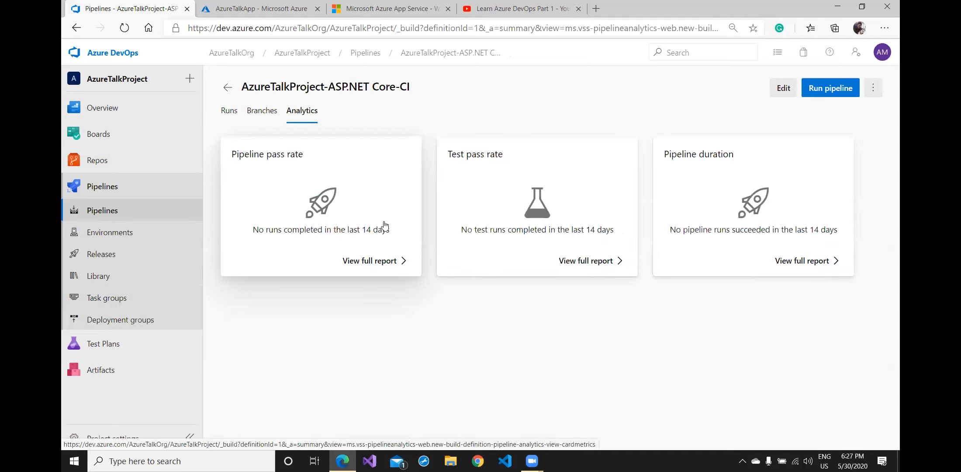
Step: Examine the pass rate report, its available time ranges and the pipeline duration report, and return to the pipelines overview
click(285, 158)
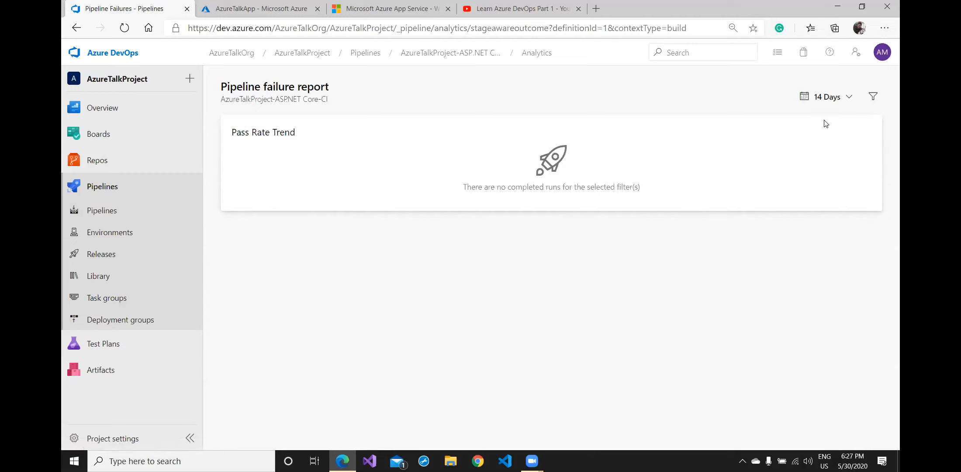
click(849, 98)
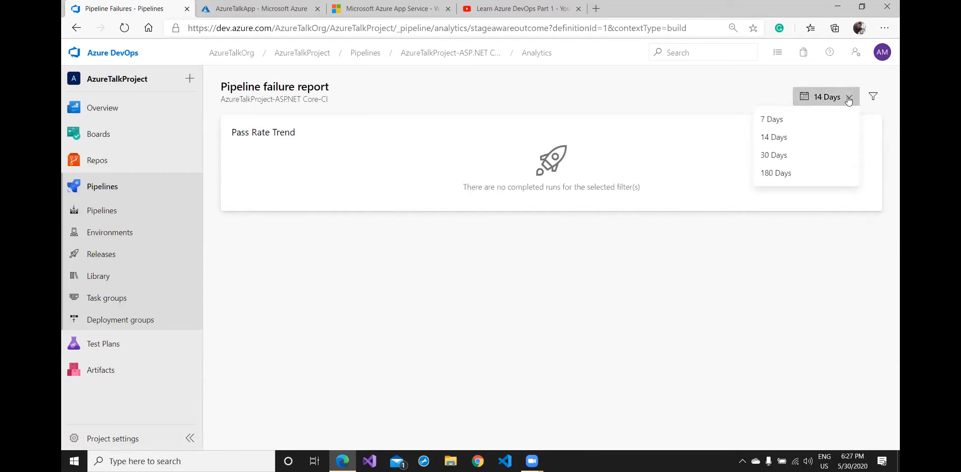
click(773, 92)
click(76, 28)
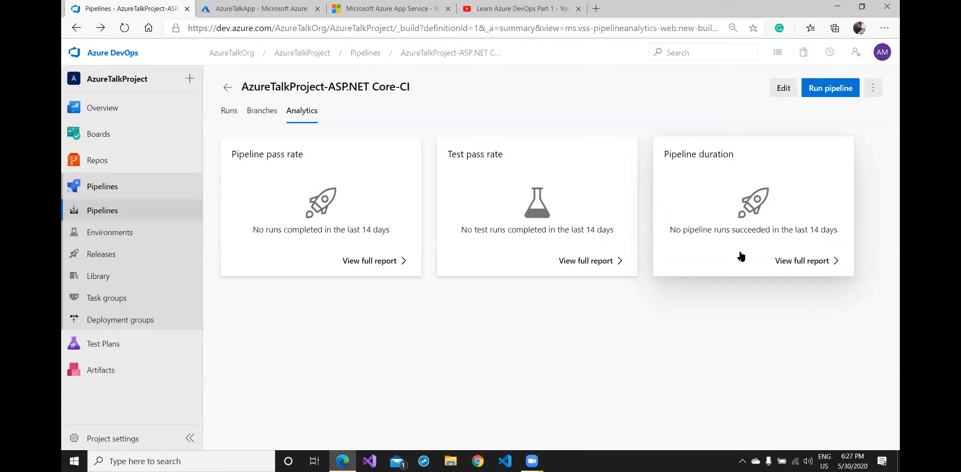
click(791, 233)
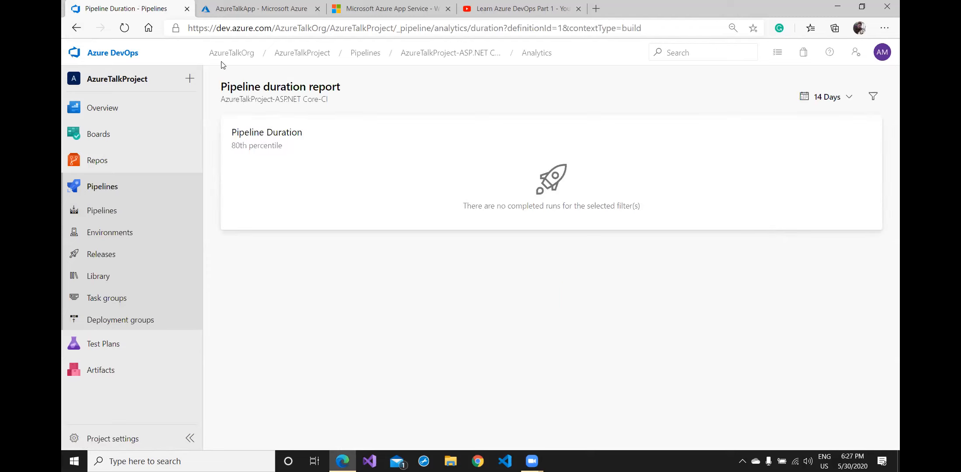
click(70, 28)
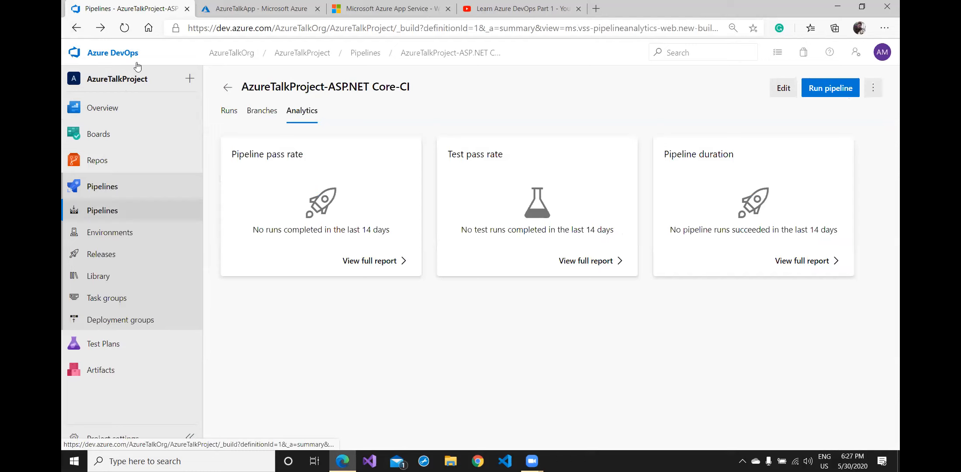
click(228, 87)
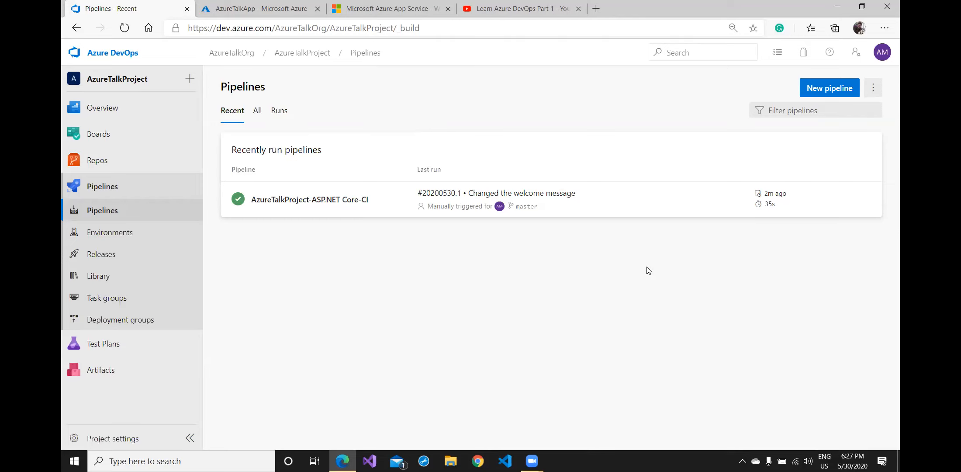
click(824, 426)
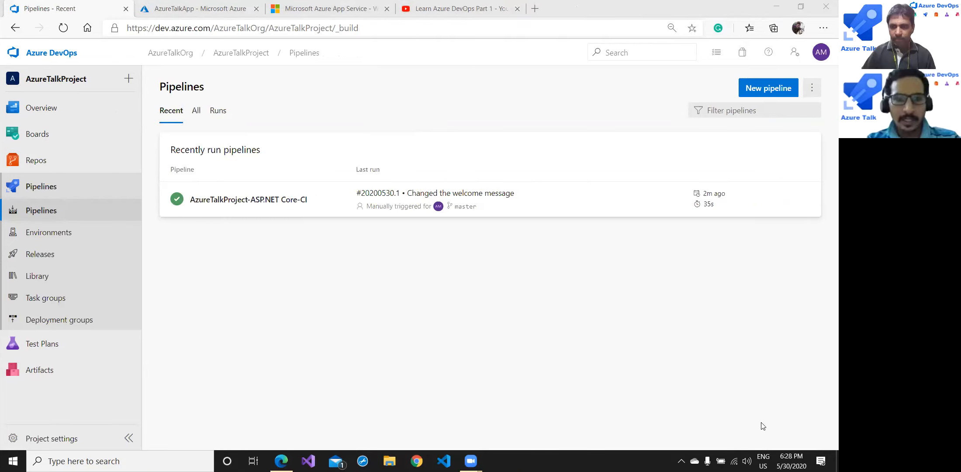